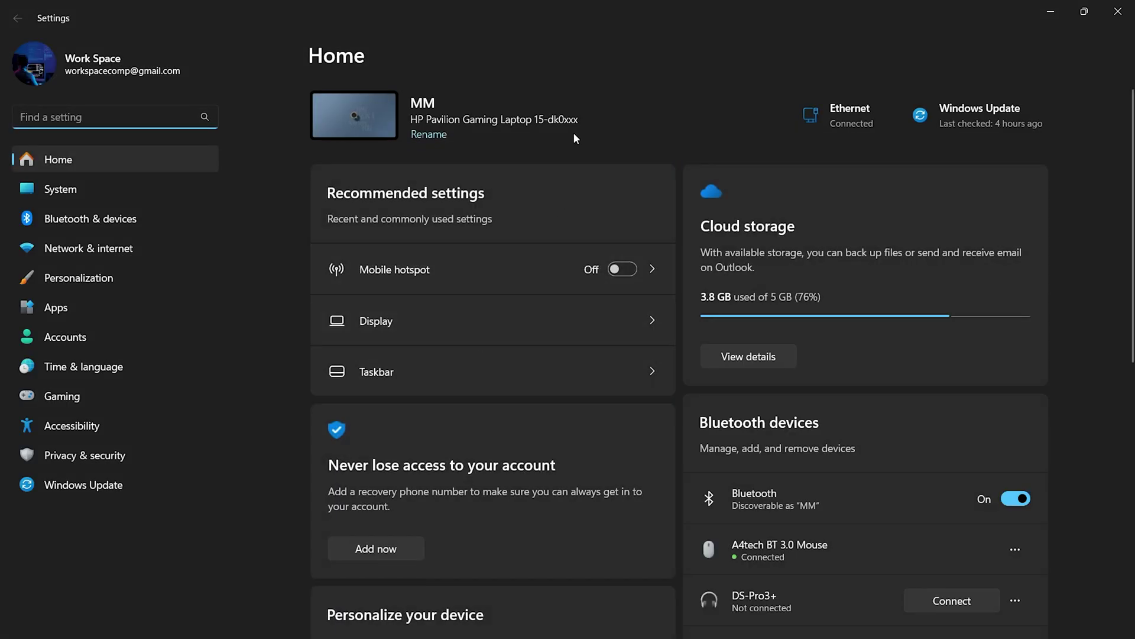
# Go to System > Storage to view Local Disk (C:) usage, with 655 MB free.
pyautogui.click(93, 190)
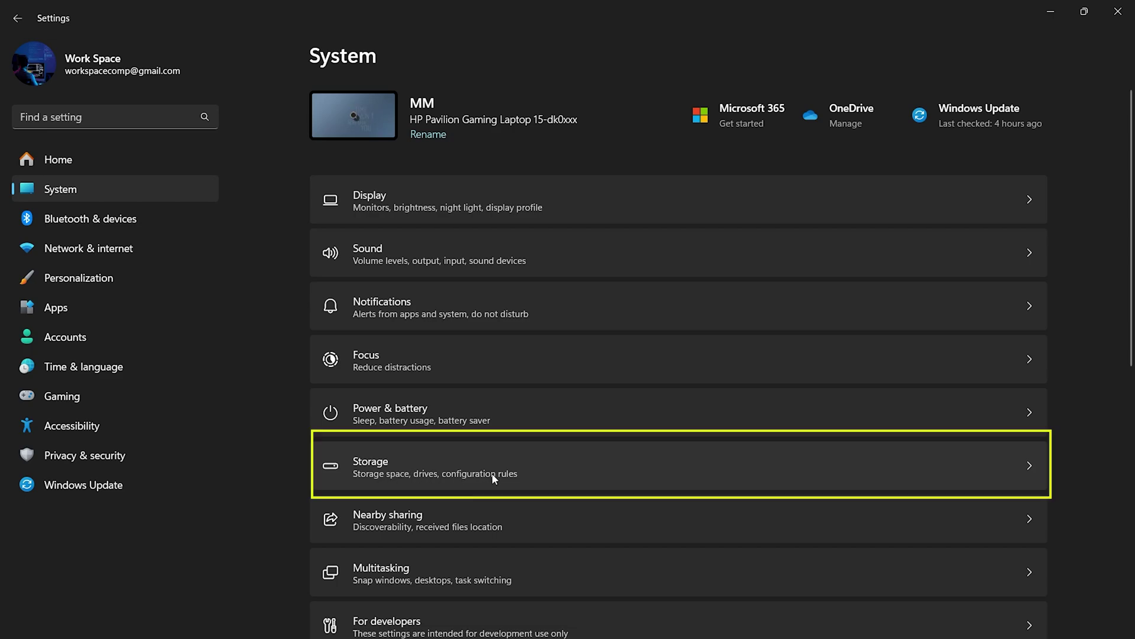
pyautogui.click(665, 472)
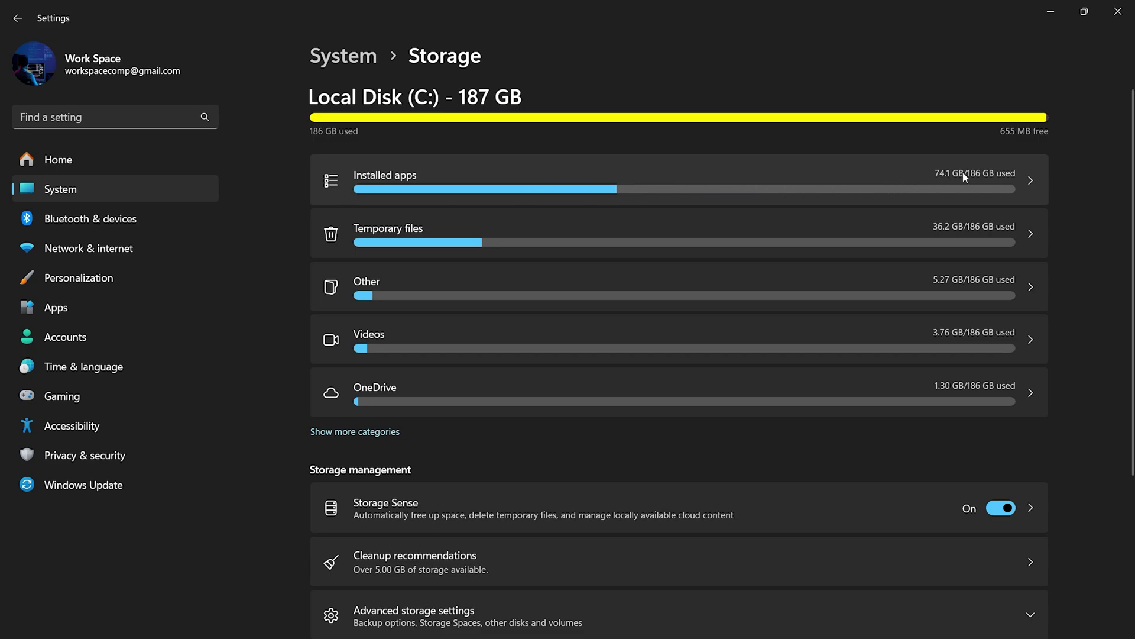
# Uninstall Google Earth Pro from the Installed apps list.
pyautogui.click(1020, 179)
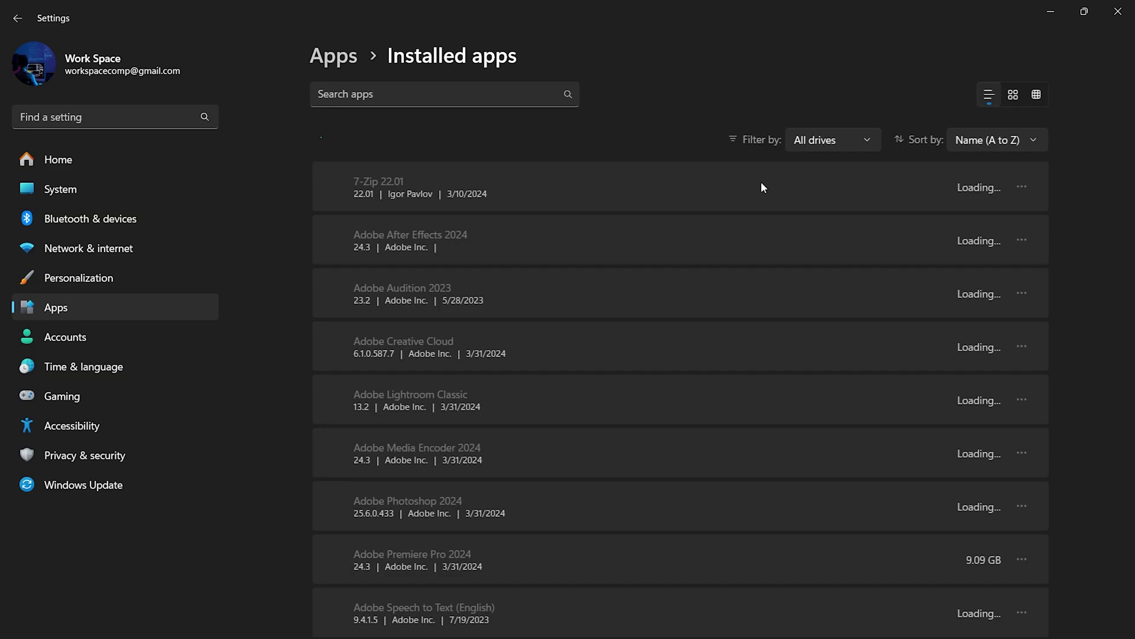
pyautogui.scroll(-4, 760, 187)
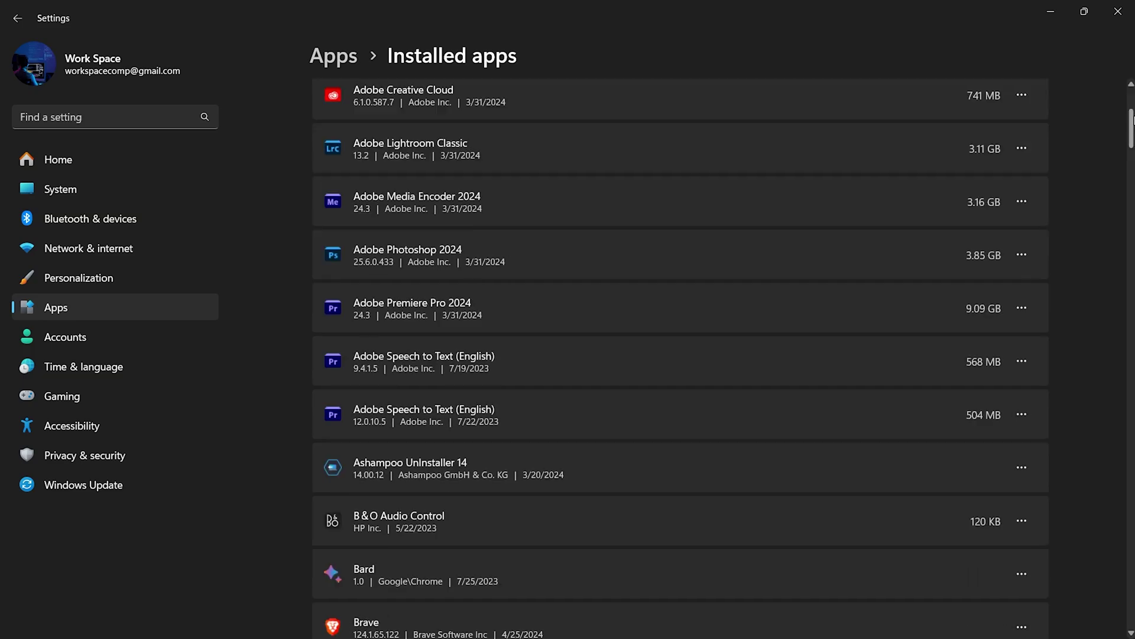
pyautogui.scroll(-5, 1132, 121)
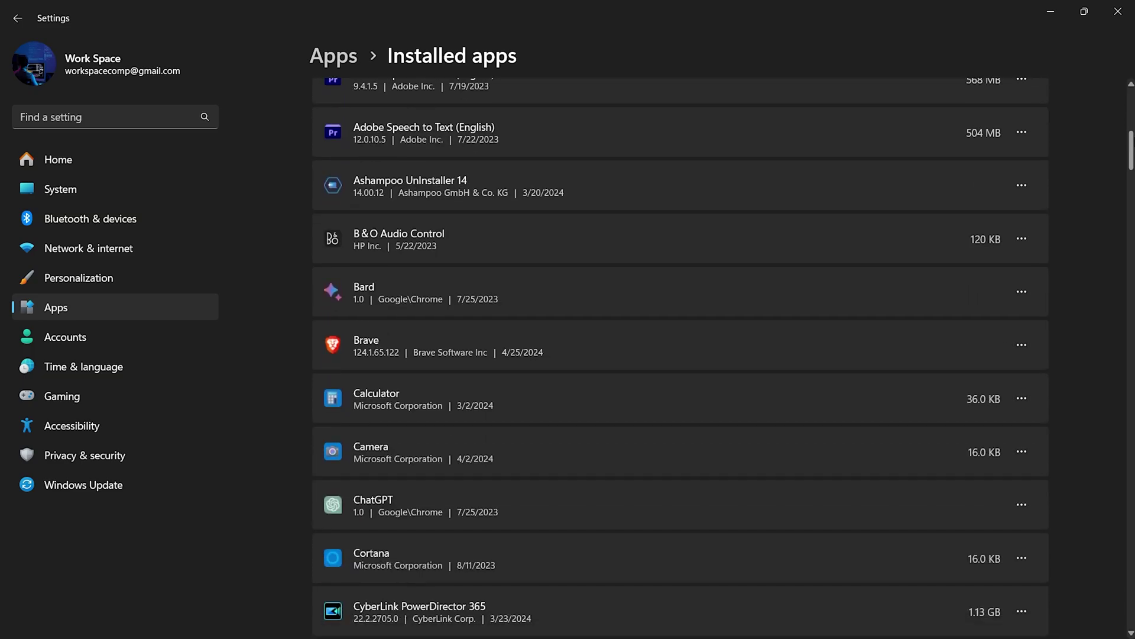
pyautogui.scroll(-7, 680, 354)
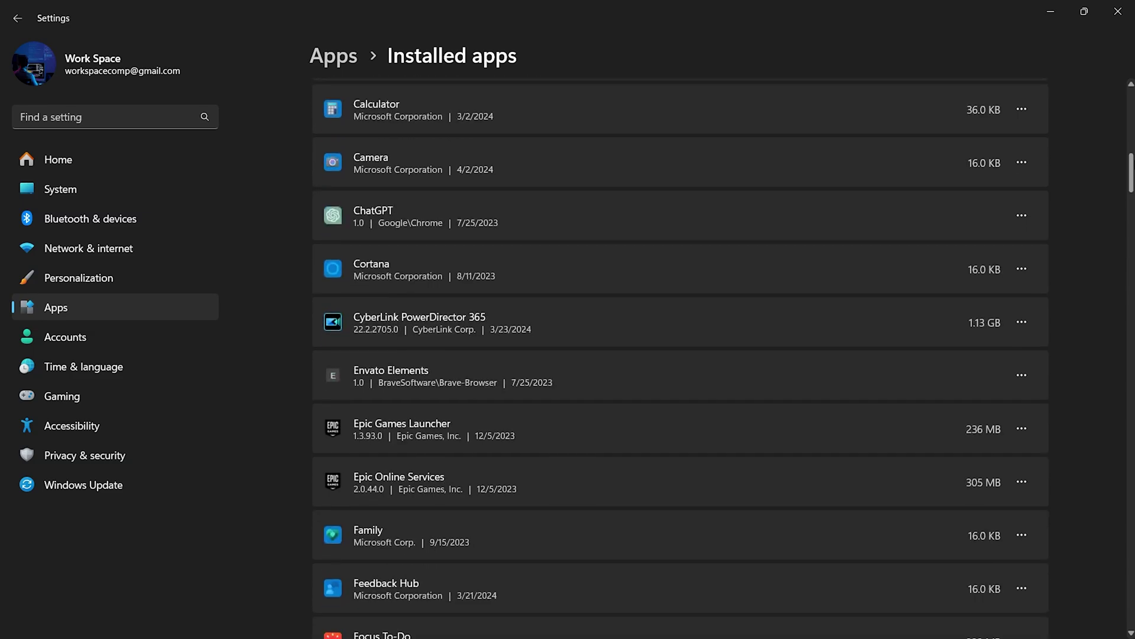
pyautogui.scroll(-6, 680, 355)
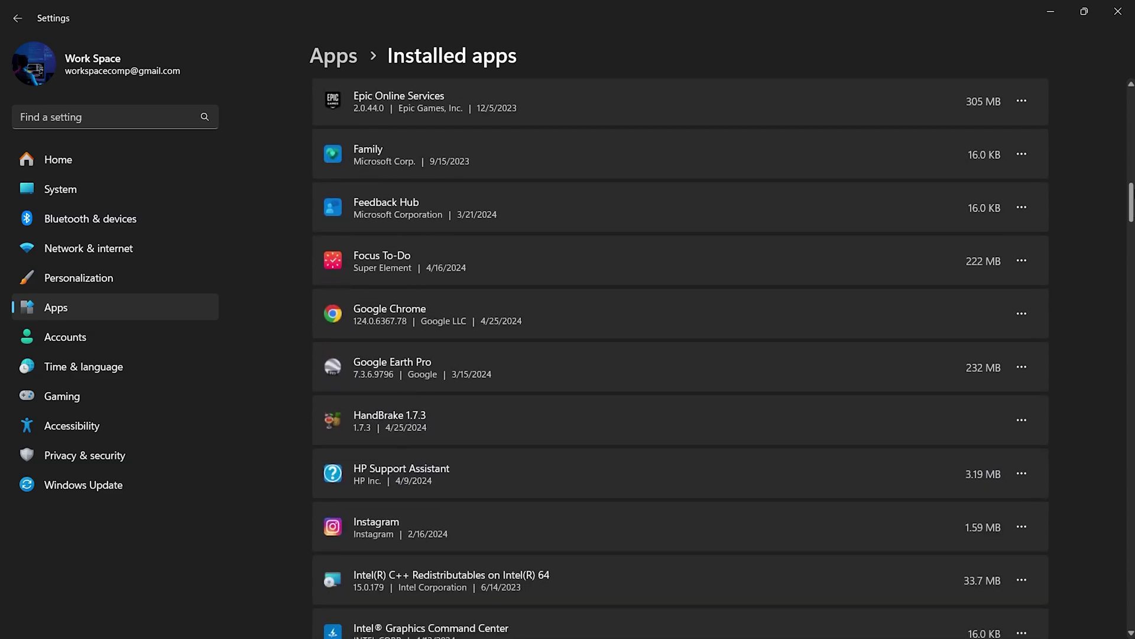
pyautogui.click(1030, 363)
pyautogui.click(878, 424)
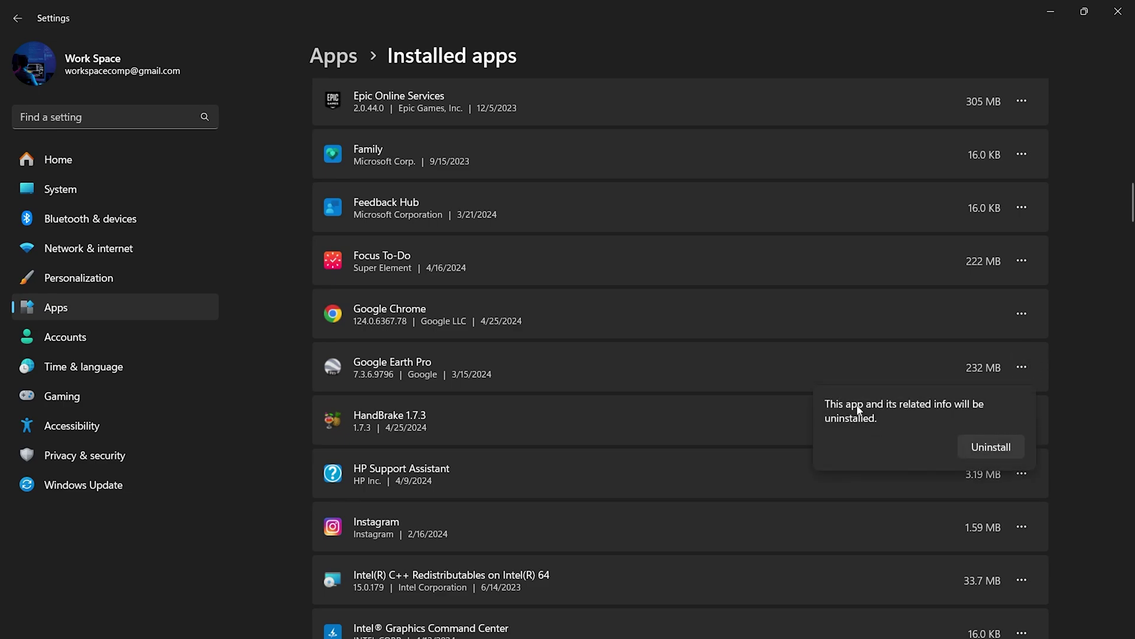
pyautogui.click(995, 443)
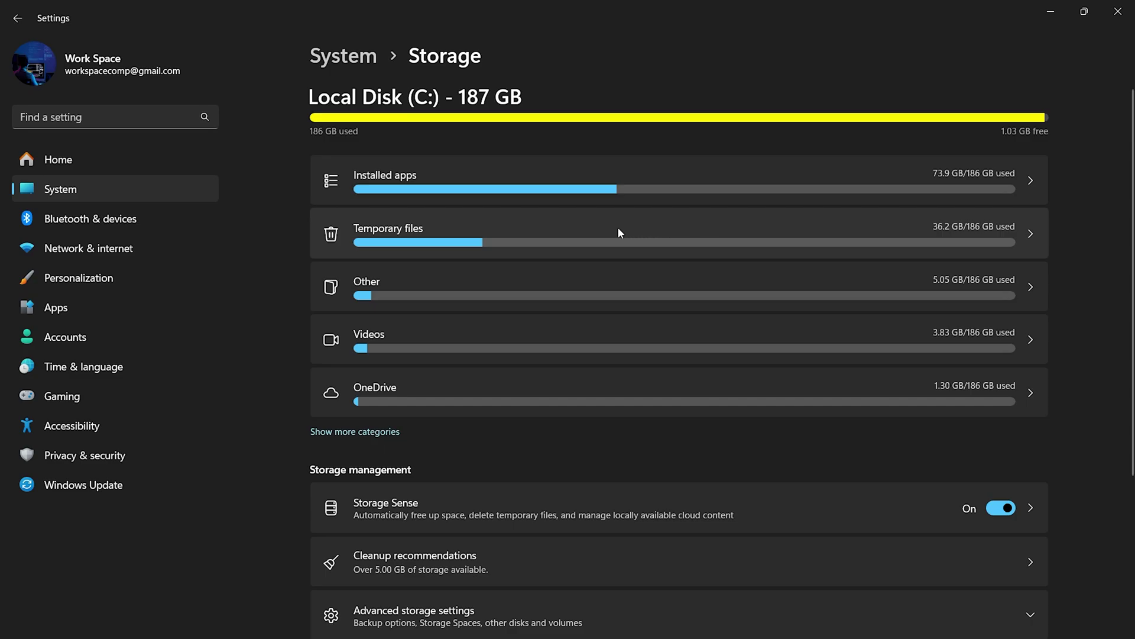
# Open the Temporary files breakdown and review the Downloads folder in File Explorer.
pyautogui.click(518, 230)
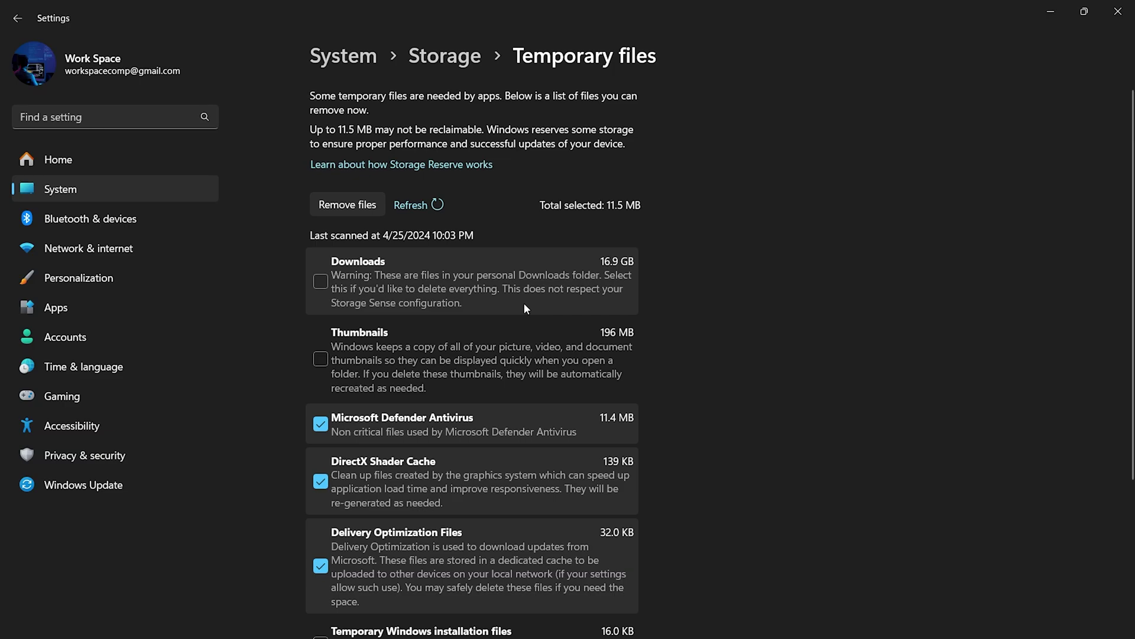
pyautogui.scroll(-2, 525, 316)
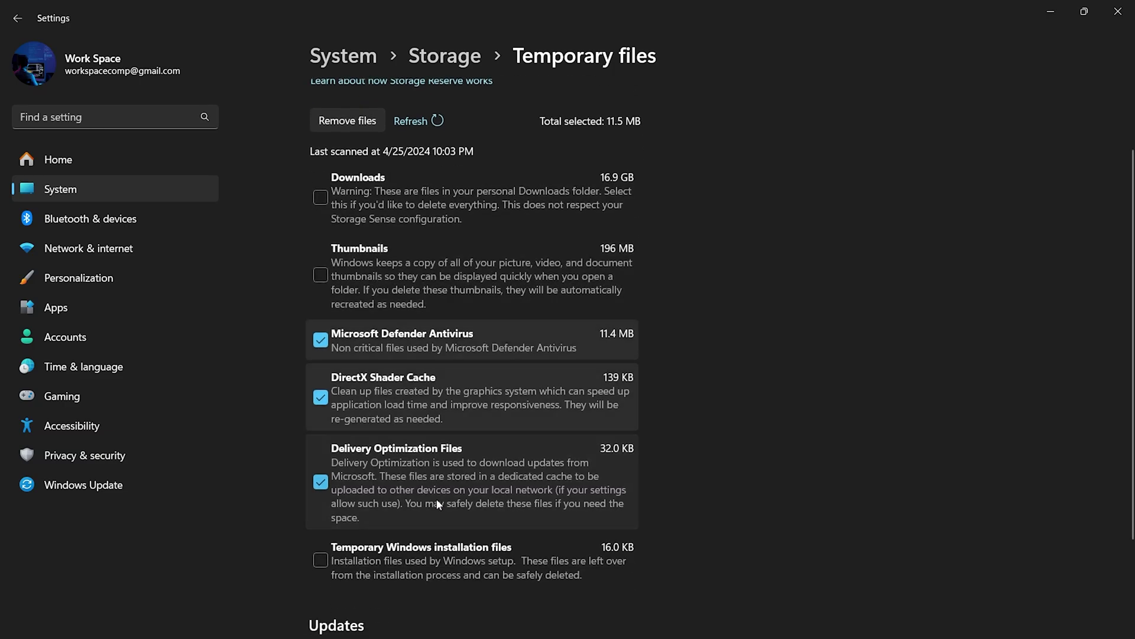
pyautogui.click(320, 561)
pyautogui.press('super+e')
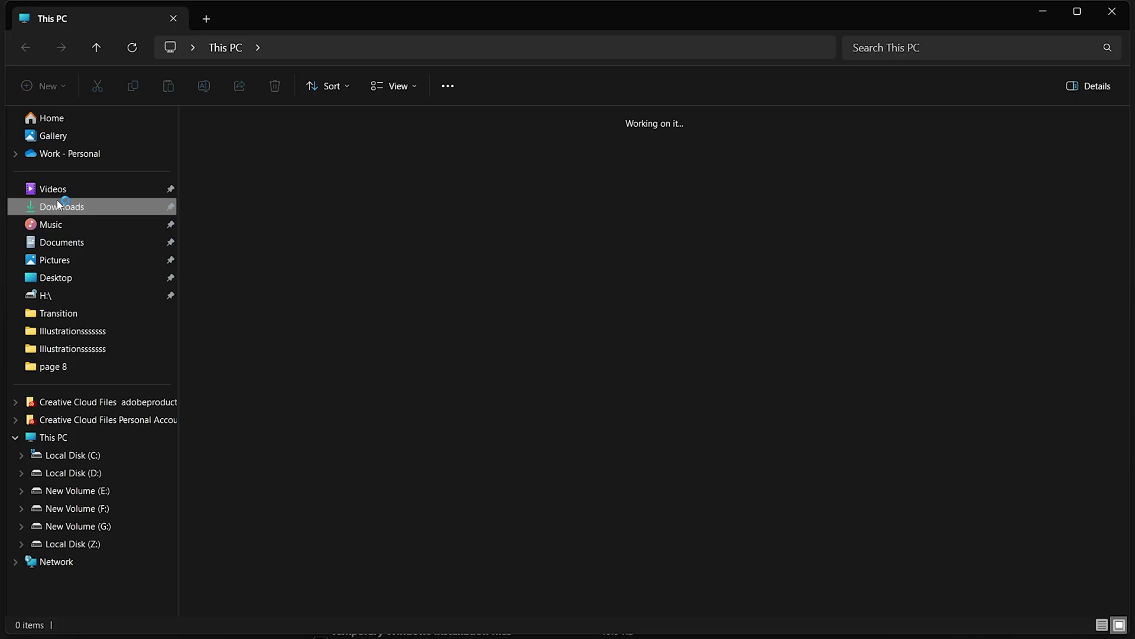
pyautogui.click(58, 205)
pyautogui.hotkey('alt', 'F4')
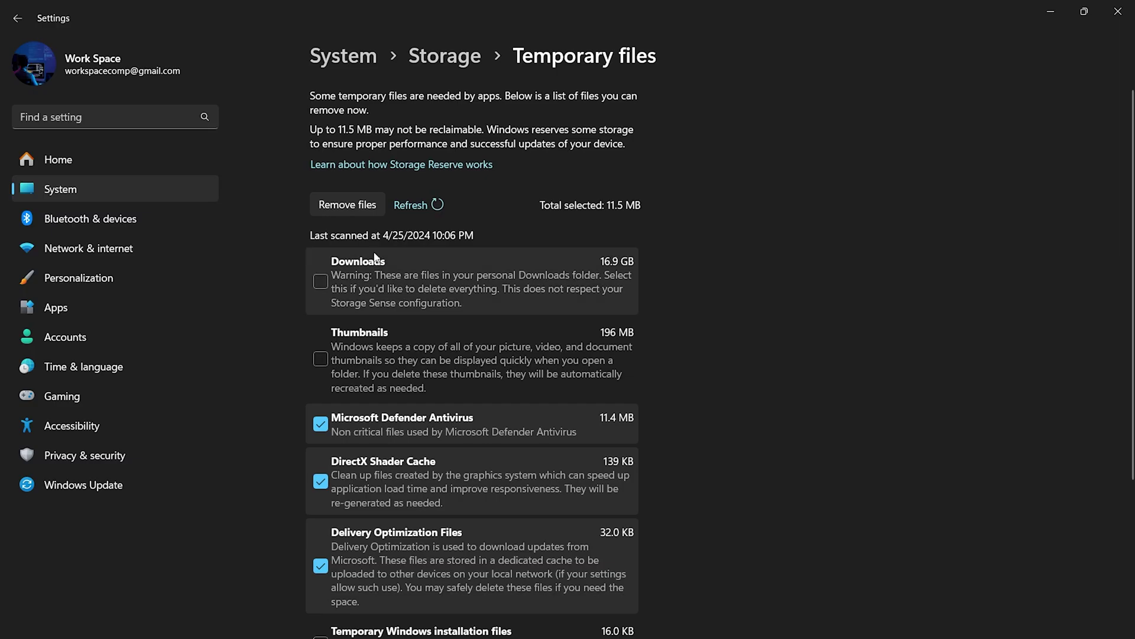
# Include Downloads and Thumbnails in the cleanup, bringing the selection to 17.1 GB.
pyautogui.click(320, 282)
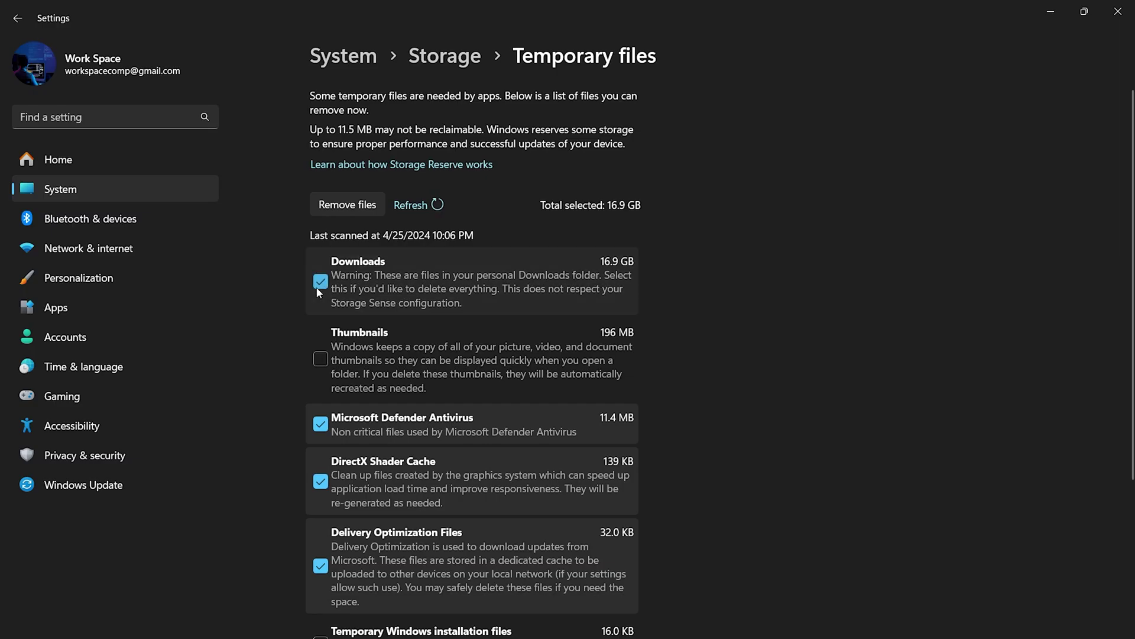
pyautogui.click(318, 359)
pyautogui.scroll(-3, 597, 343)
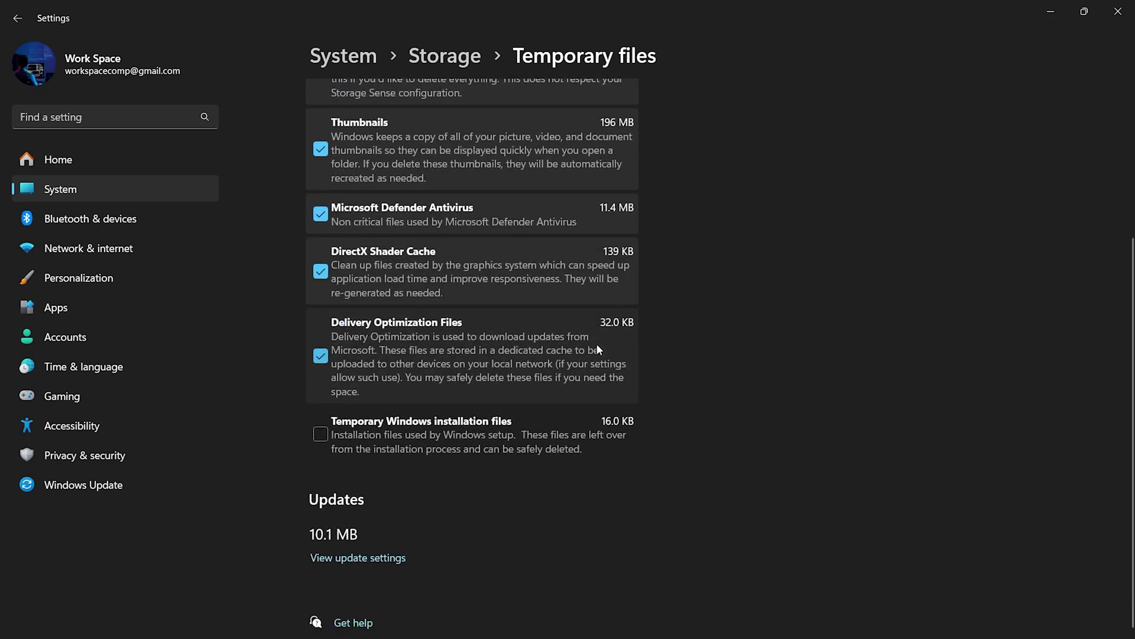
pyautogui.scroll(3, 597, 343)
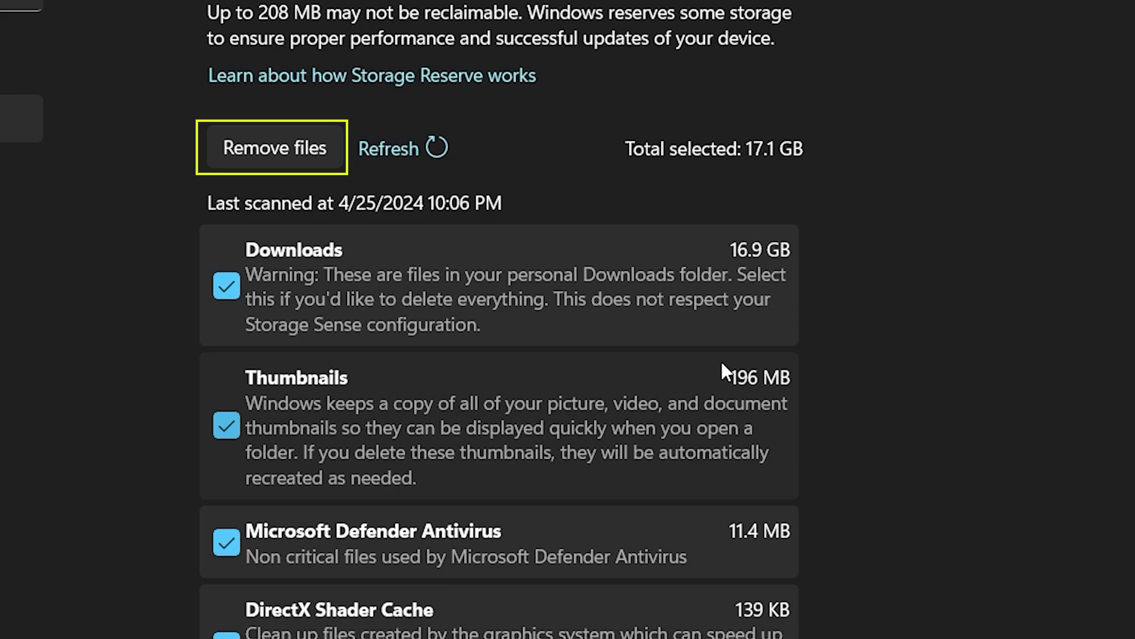
# Remove the selected temporary files, leaving 17.9 GB free on C:.
pyautogui.click(276, 149)
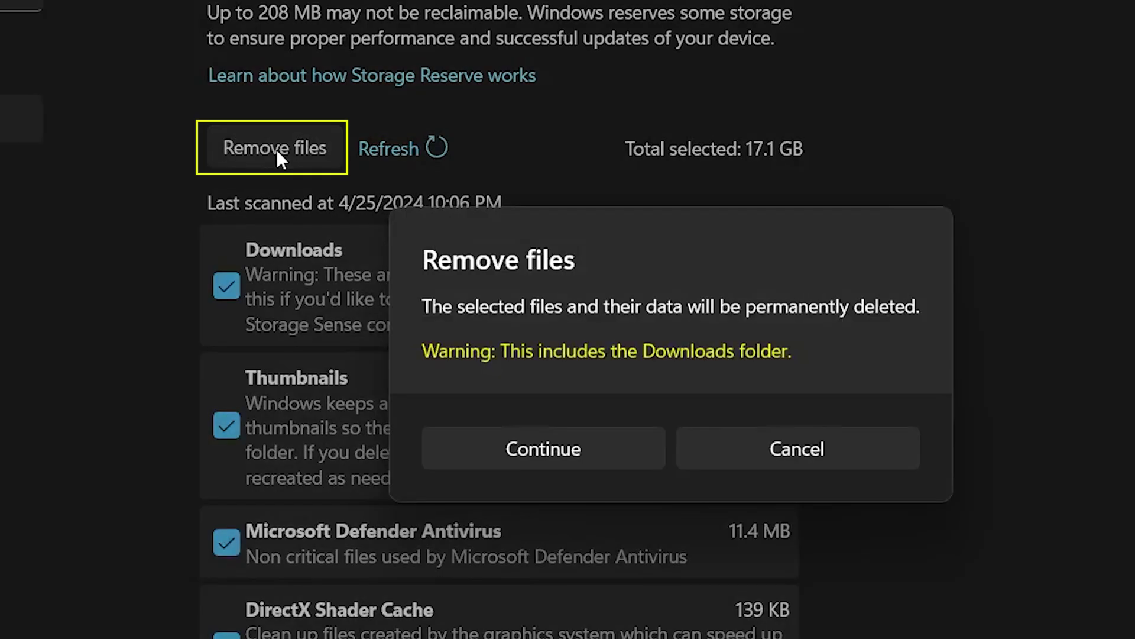
pyautogui.click(579, 461)
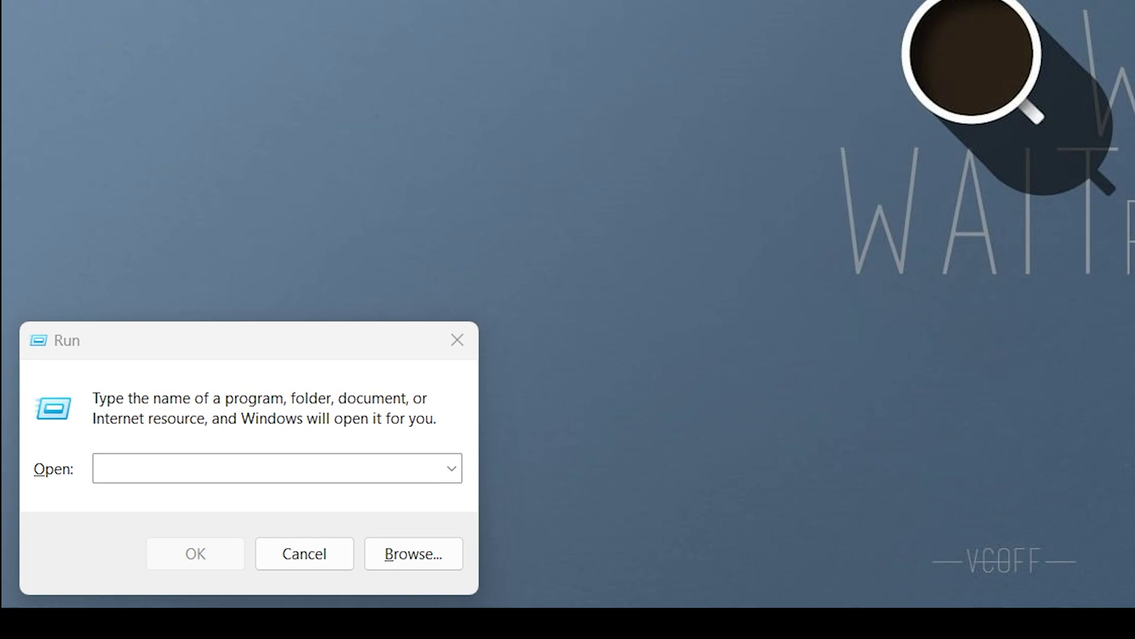
# Run %temp% to open the Temp folder under AppData\Local.
pyautogui.click(287, 474)
pyautogui.write('%tem')
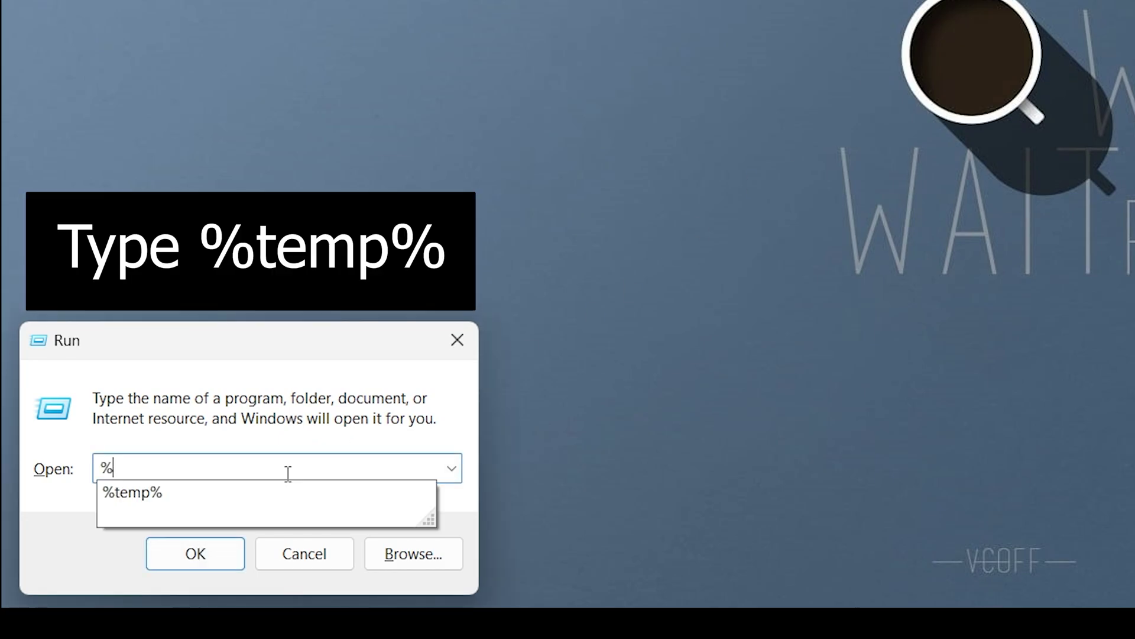
pyautogui.write('p%')
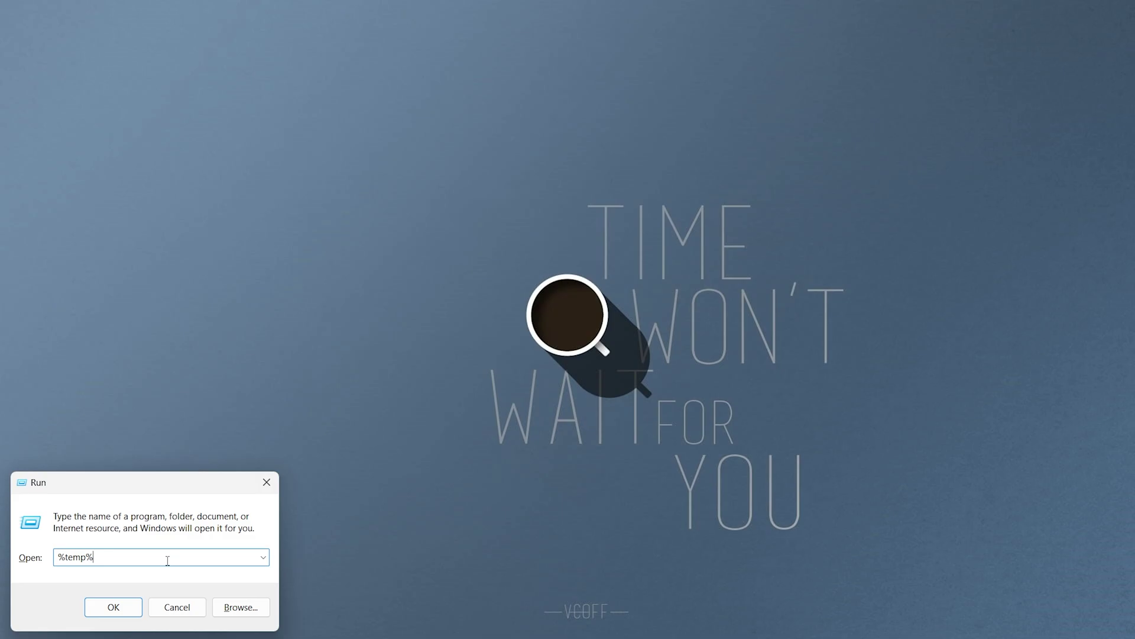
pyautogui.press('Return')
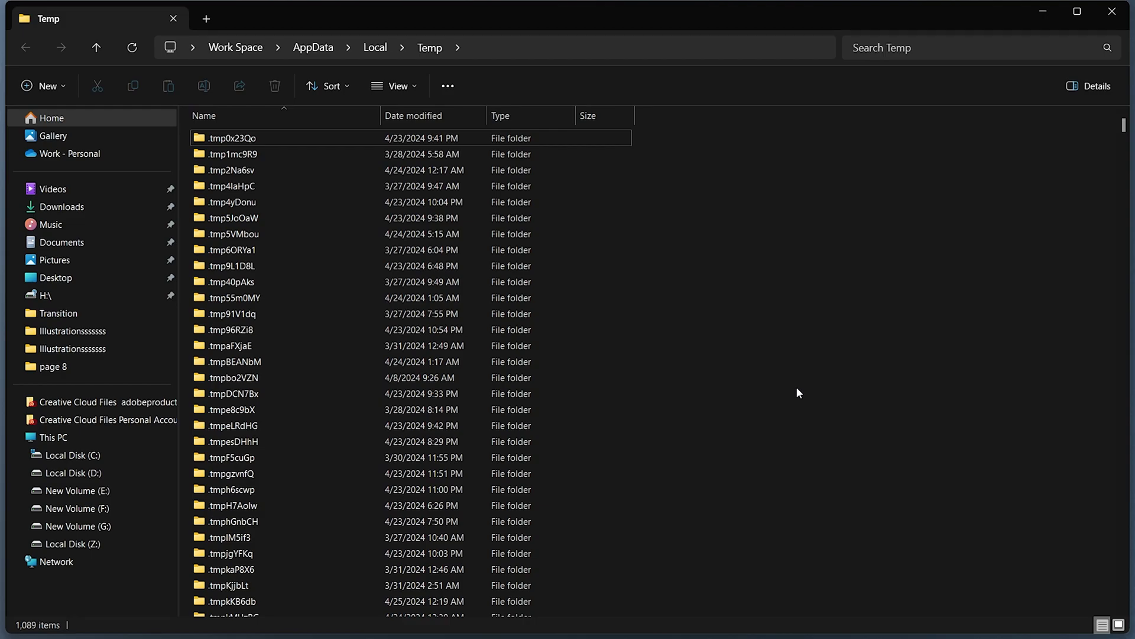
# Select and delete all items in the Temp folder.
pyautogui.hotkey('ctrl', 'a')
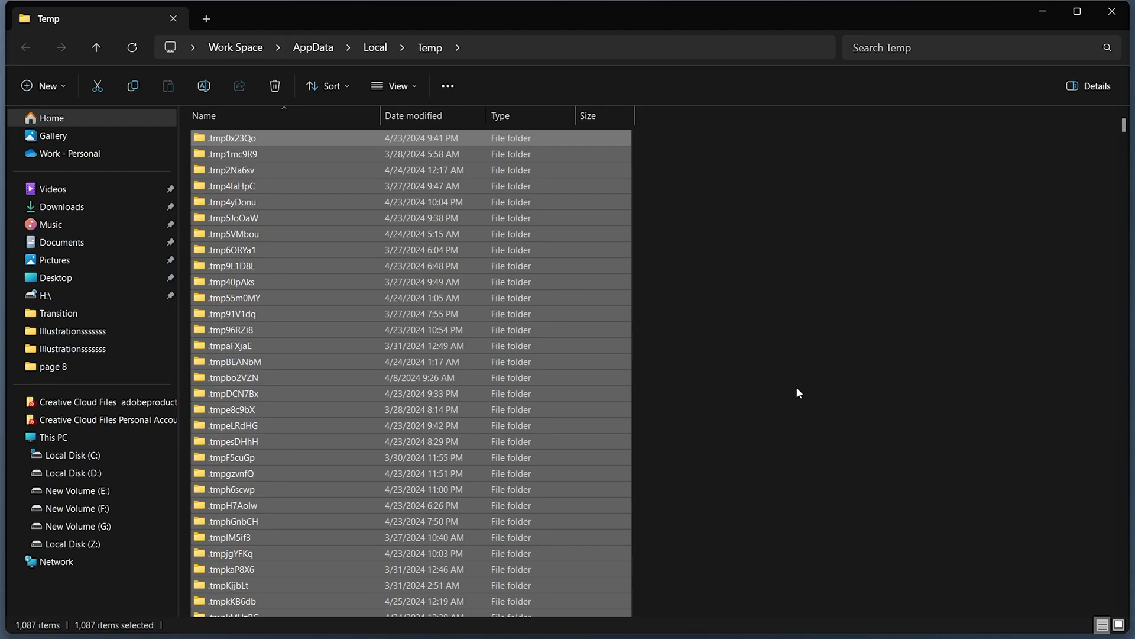
pyautogui.press('Delete')
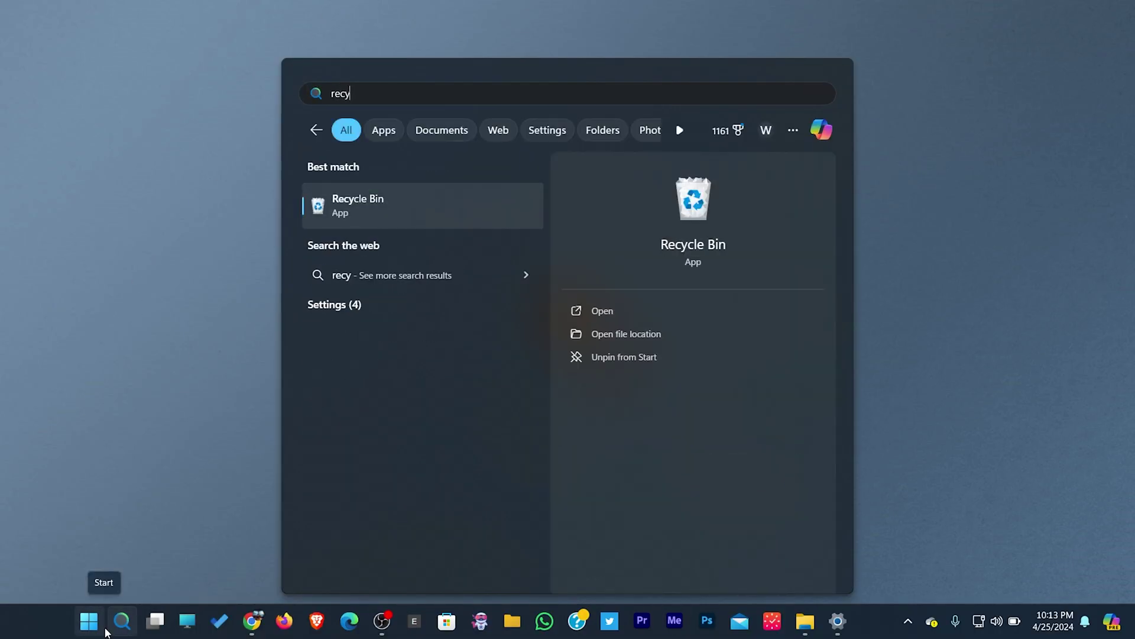
# Open the Recycle Bin from search and permanently delete all its items.
pyautogui.write('cle bin')
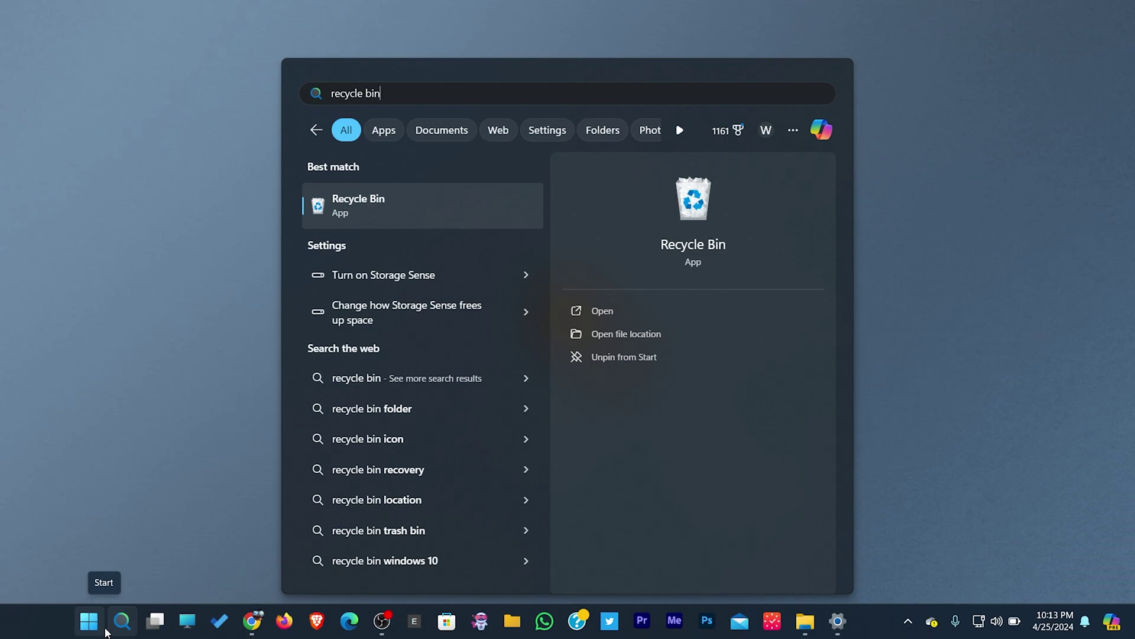
pyautogui.press('Return')
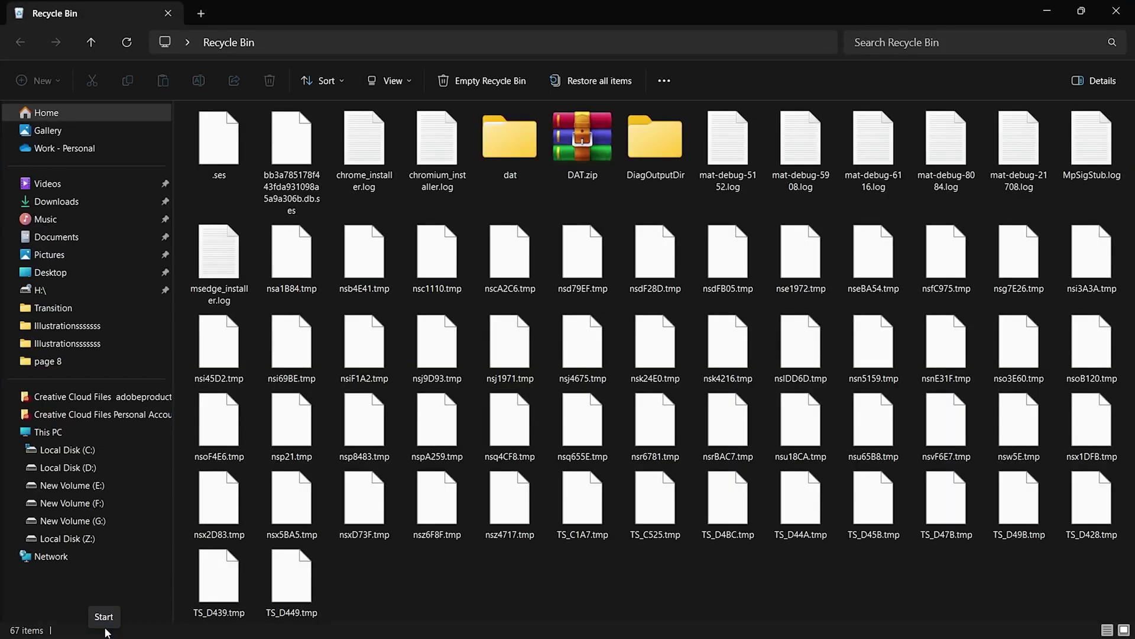
pyautogui.hotkey('ctrl', 'a')
pyautogui.press('Delete')
pyautogui.press('Return')
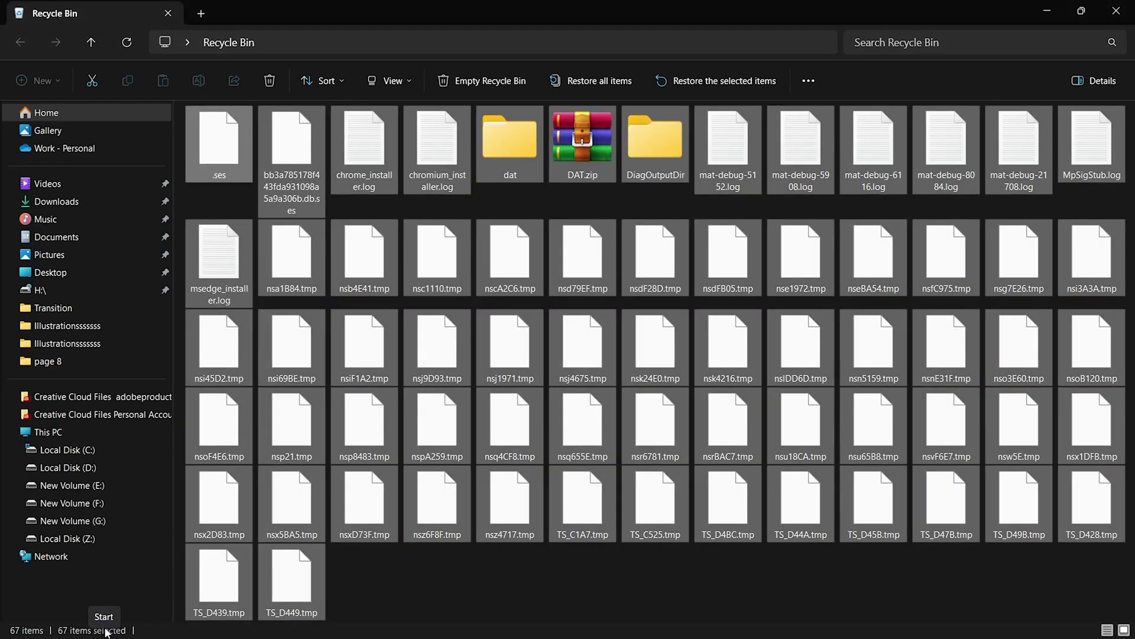